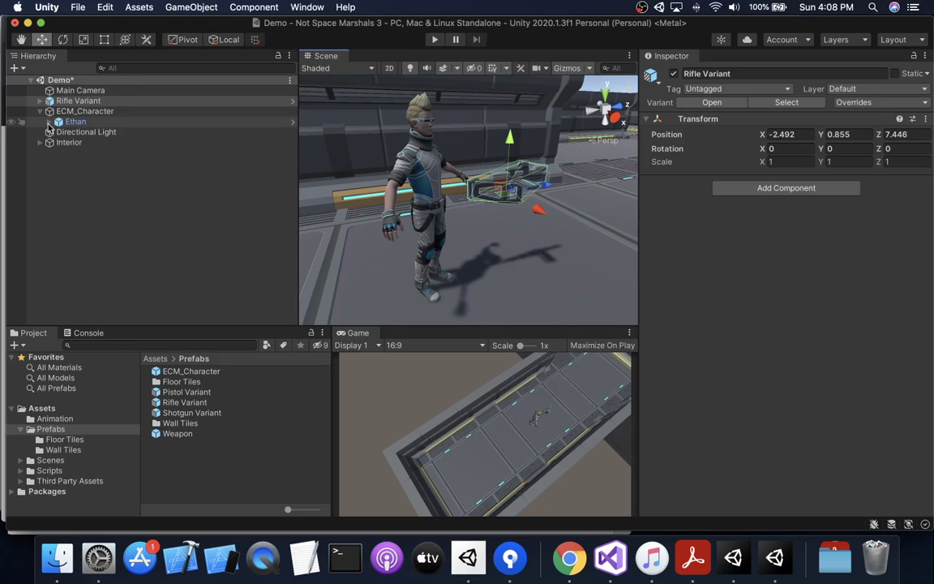
right_click(38, 142)
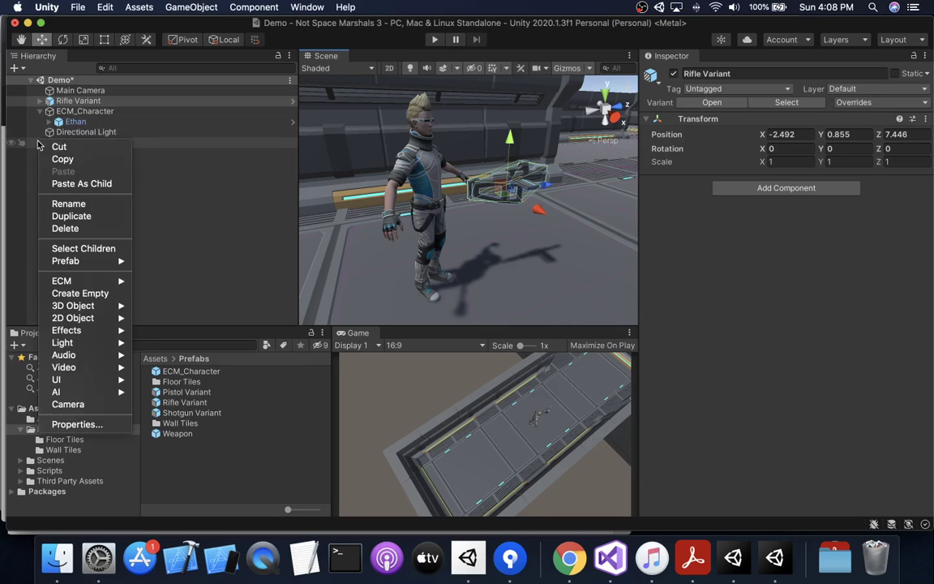
key("Escape")
right_click(39, 143)
key("Escape")
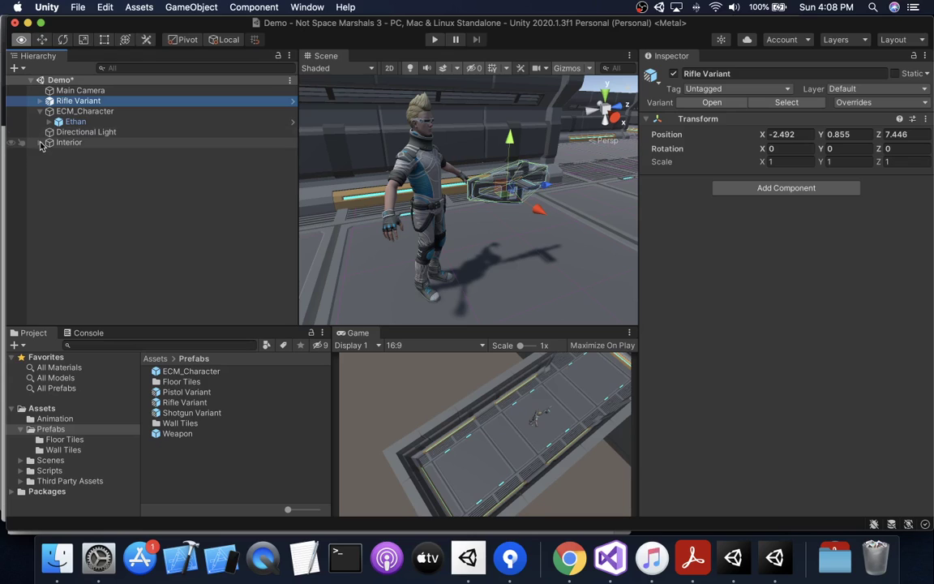
left_click(40, 143, "alt")
left_click(41, 143)
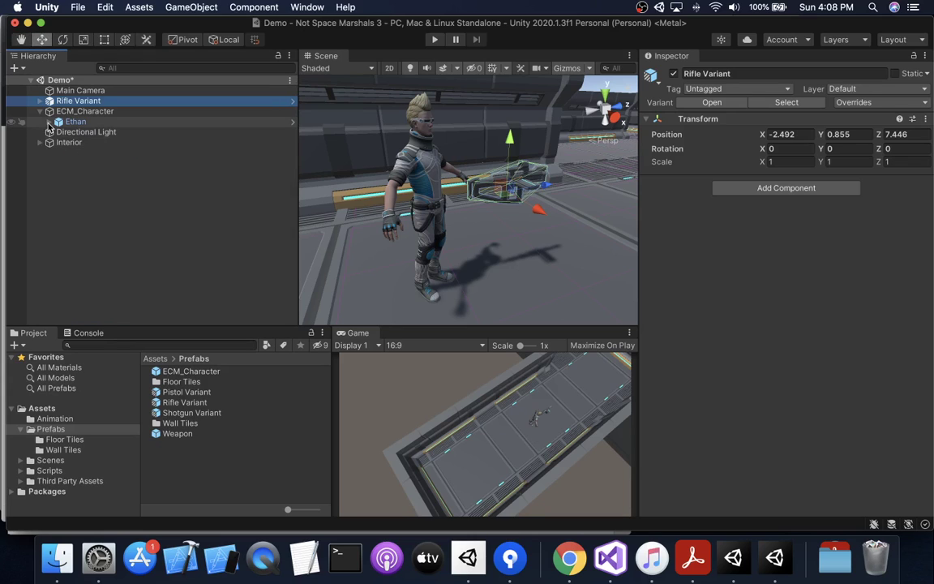
Expand Ethan's full bone hierarchy under ECM_Character and select EthanRightHand.
left_click(48, 121, "alt")
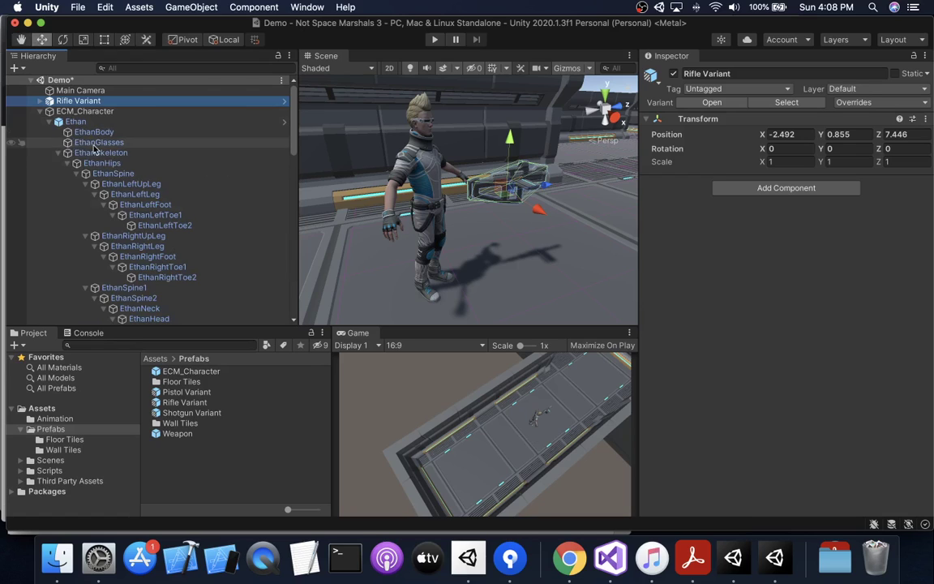
scroll(67, 155, "down", 1)
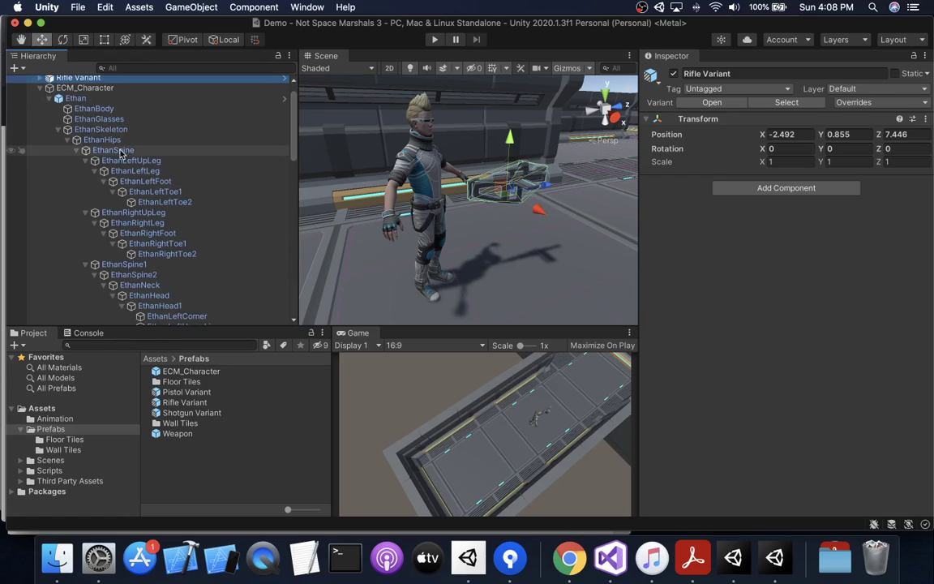
scroll(120, 154, "down", 5)
scroll(120, 154, "down", 7)
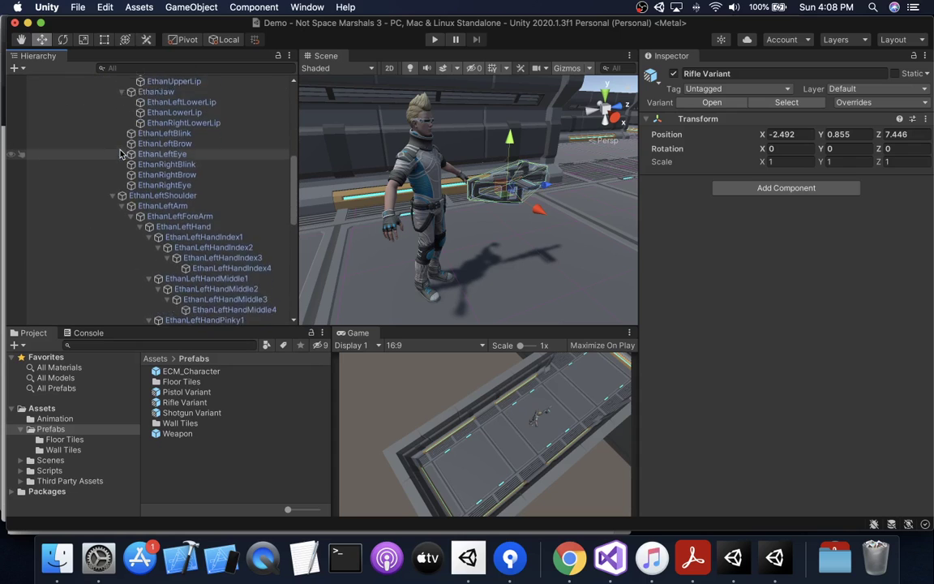
scroll(120, 154, "down", 5)
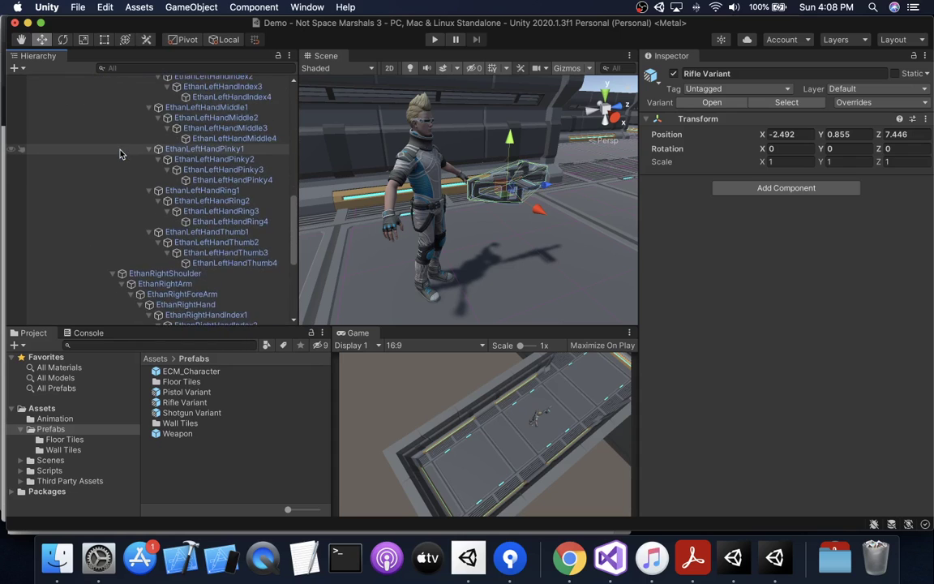
scroll(120, 154, "down", 4)
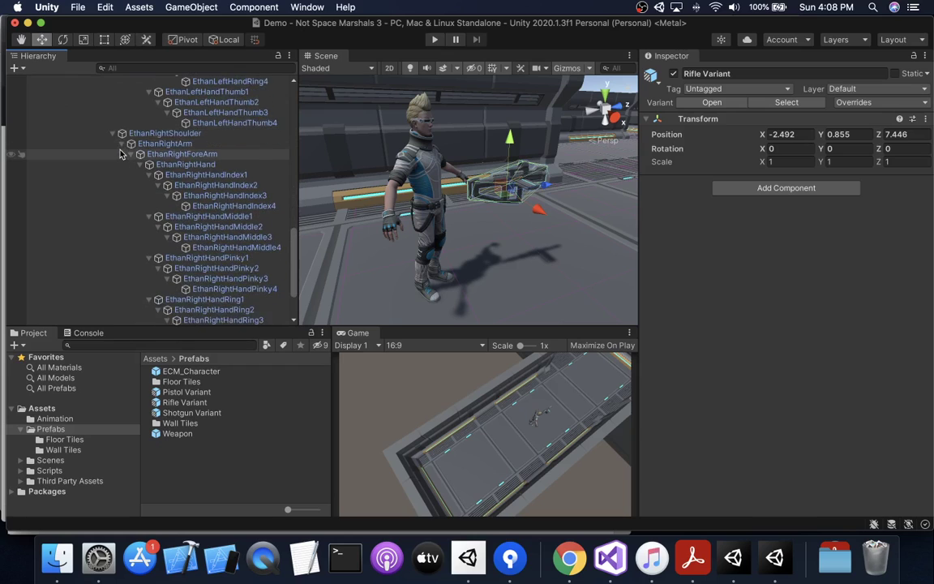
left_click(185, 151)
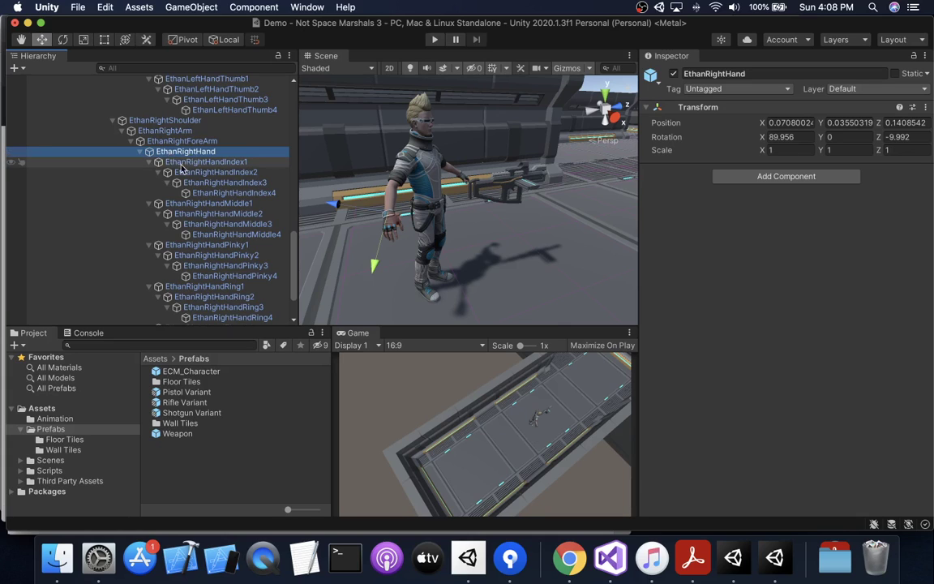
Collapse the index, middle, pinky, ring and thumb bone branches under EthanRightHand.
left_click(149, 162)
left_click(149, 173)
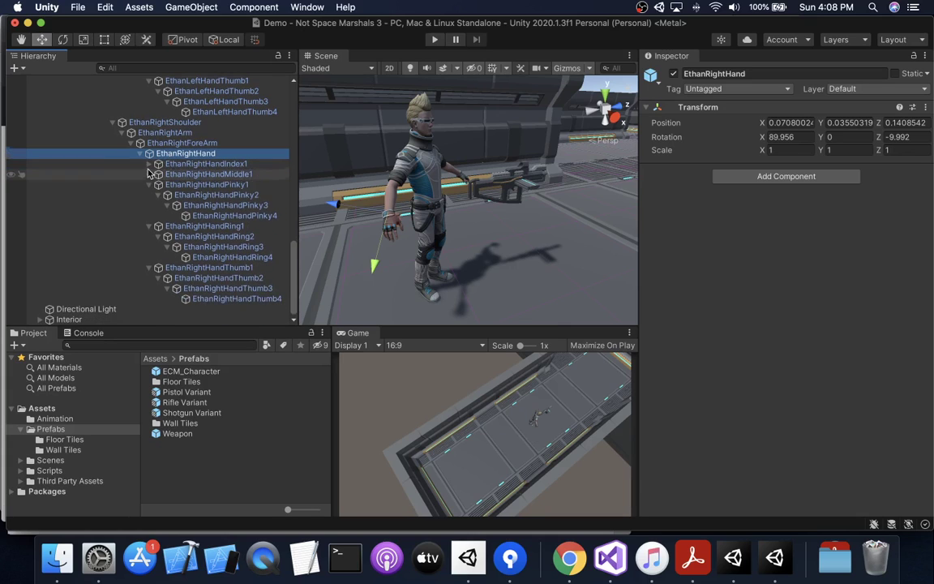
left_click(150, 185)
left_click(149, 225)
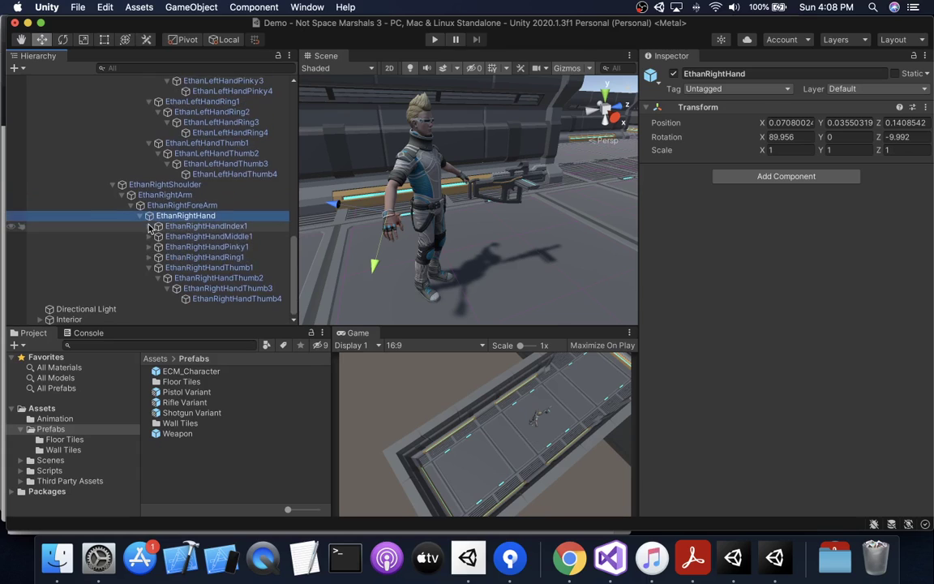
left_click(149, 268)
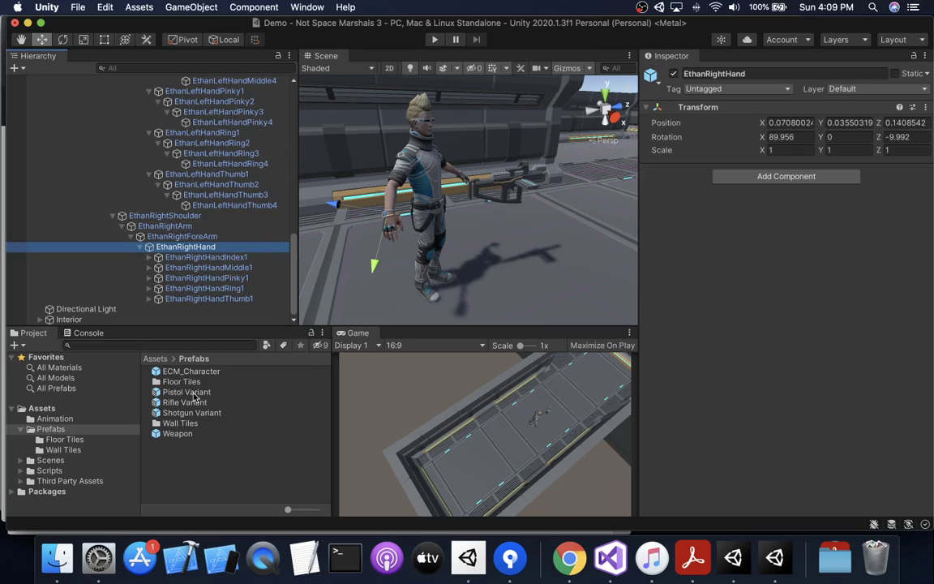
Add the Rifle Variant prefab directly as a child of EthanRightHand.
left_click(517, 180)
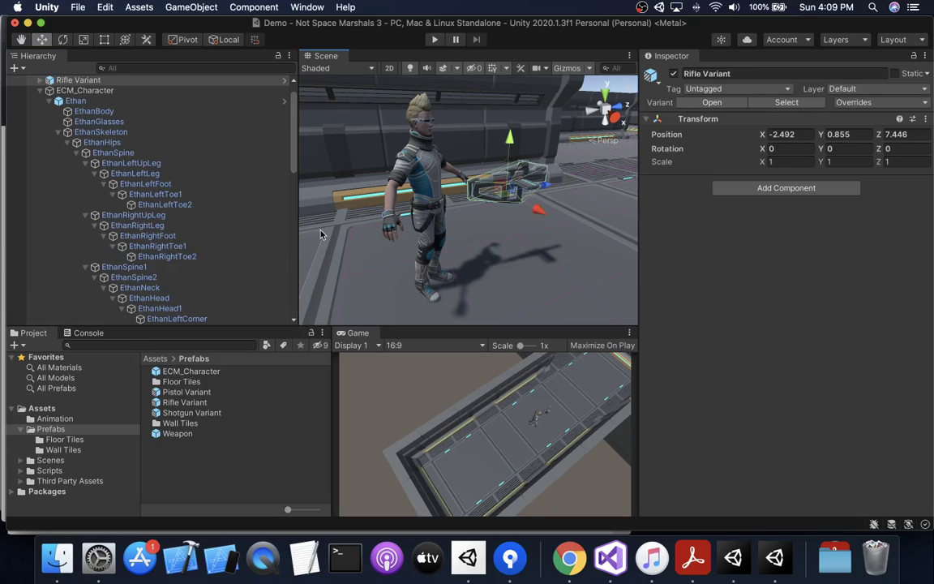
scroll(180, 254, "down", 10)
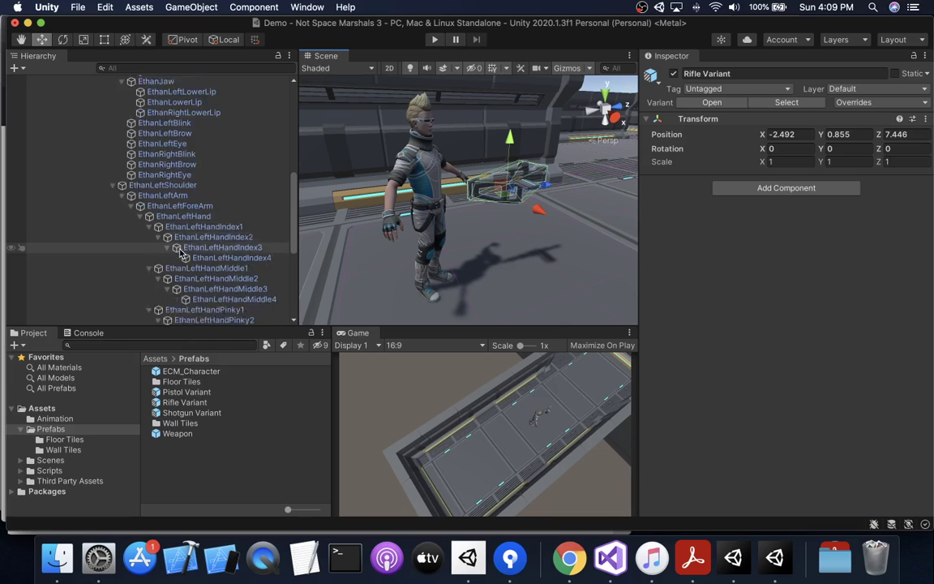
scroll(180, 254, "down", 3)
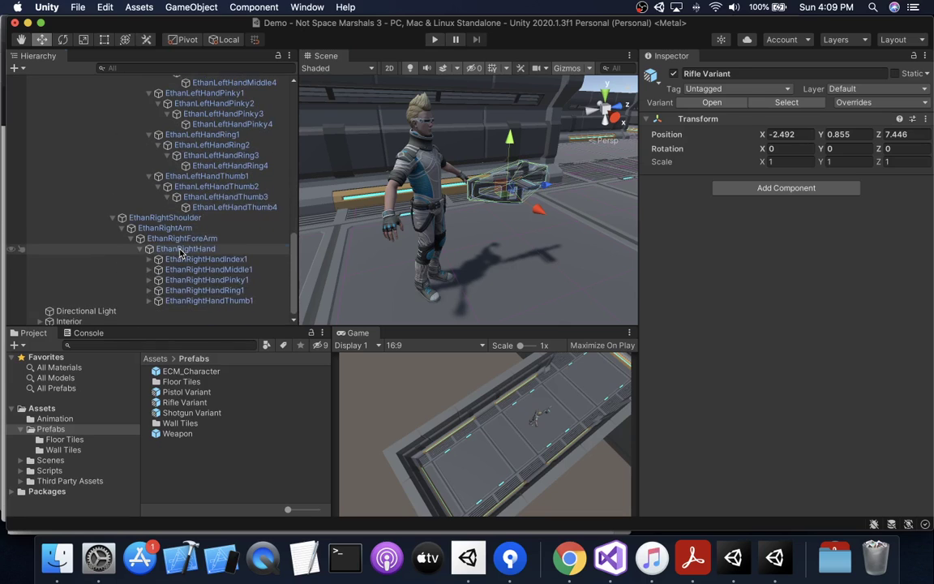
left_click(180, 251)
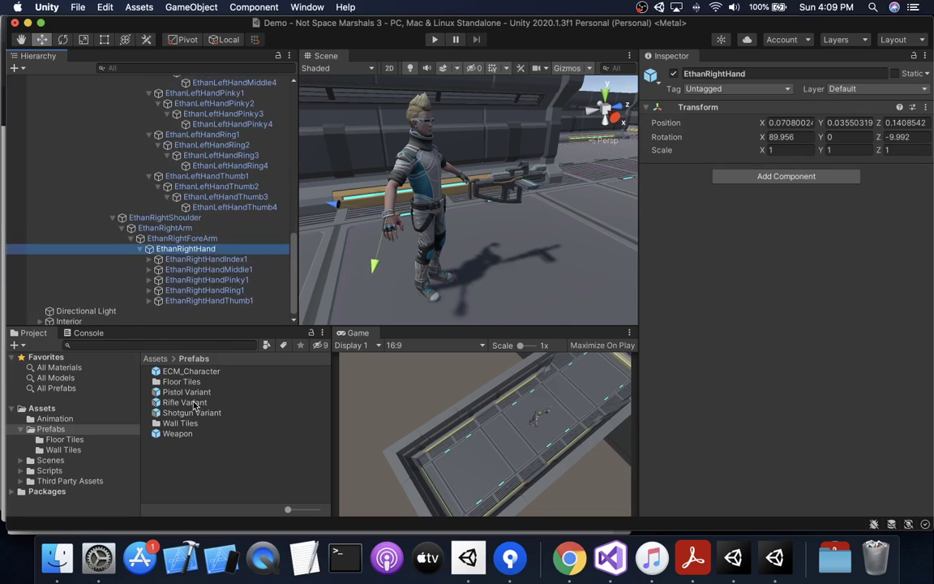
left_click_drag(180, 402, 193, 254)
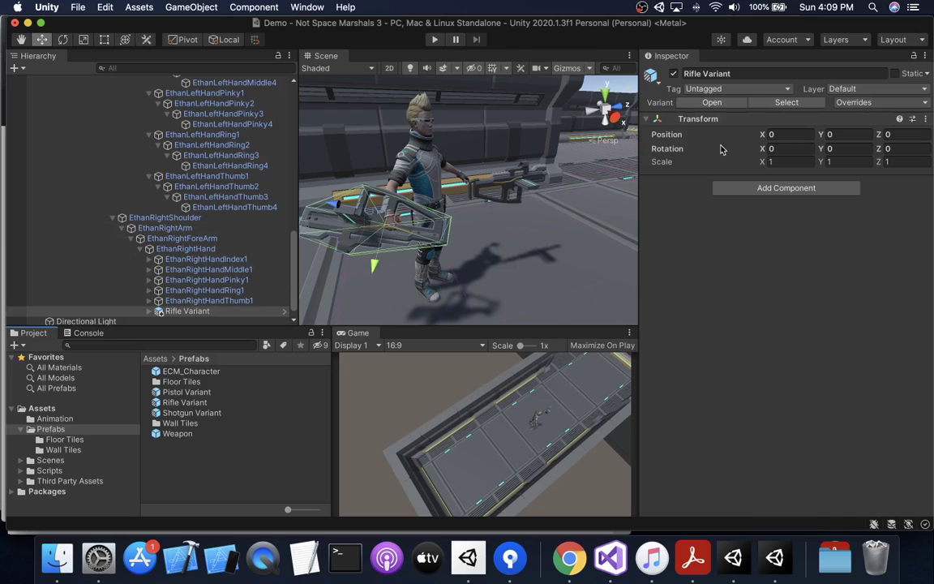
Try rotating the rifle attached to the right hand to about -97 degrees on its X axis.
left_click(63, 40)
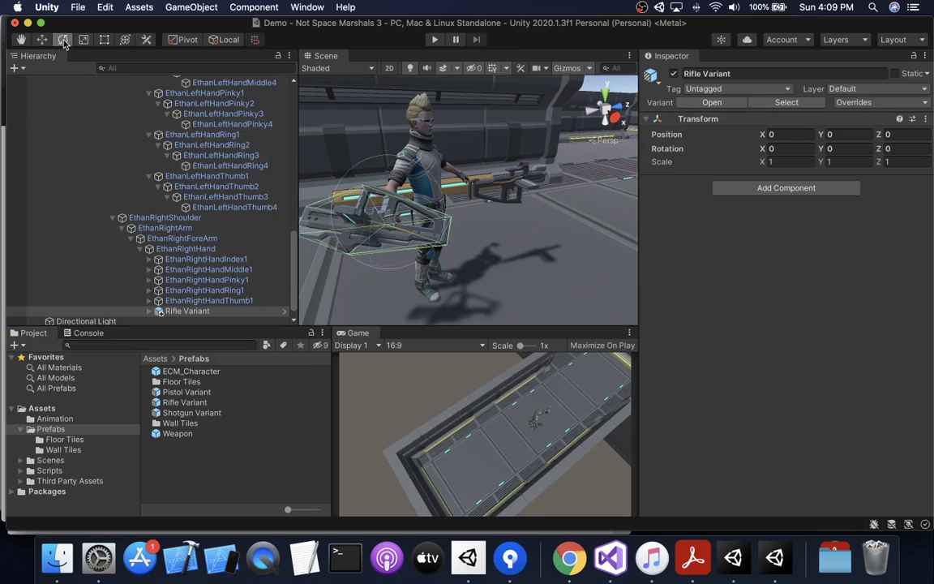
left_click_drag(355, 239, 535, 174)
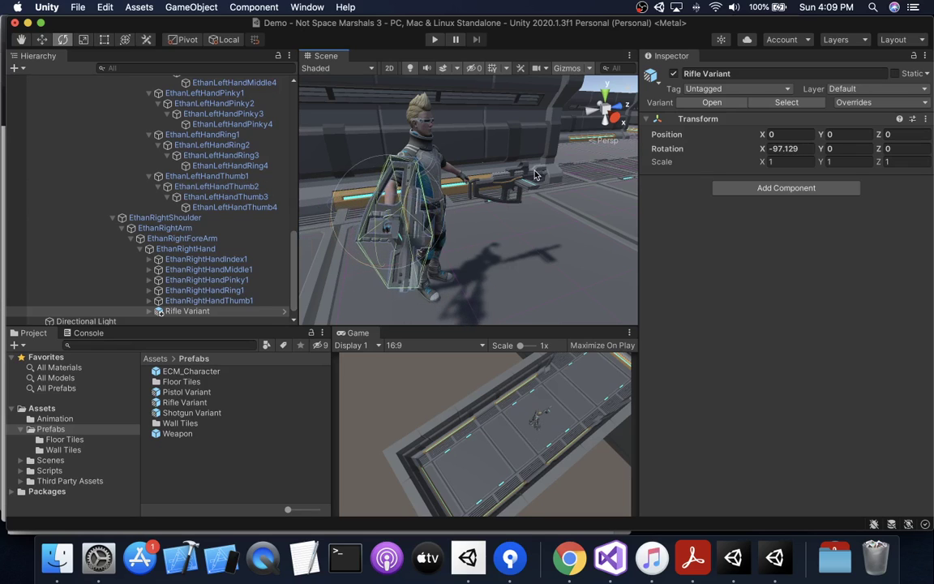
key("super+z")
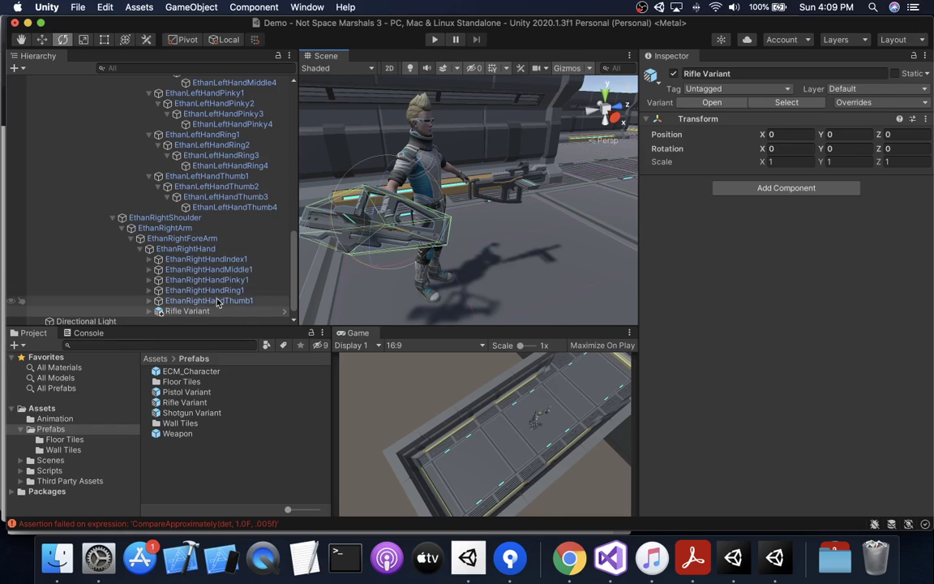
Delete the Rifle Variant attached directly to EthanRightHand.
right_click(194, 313)
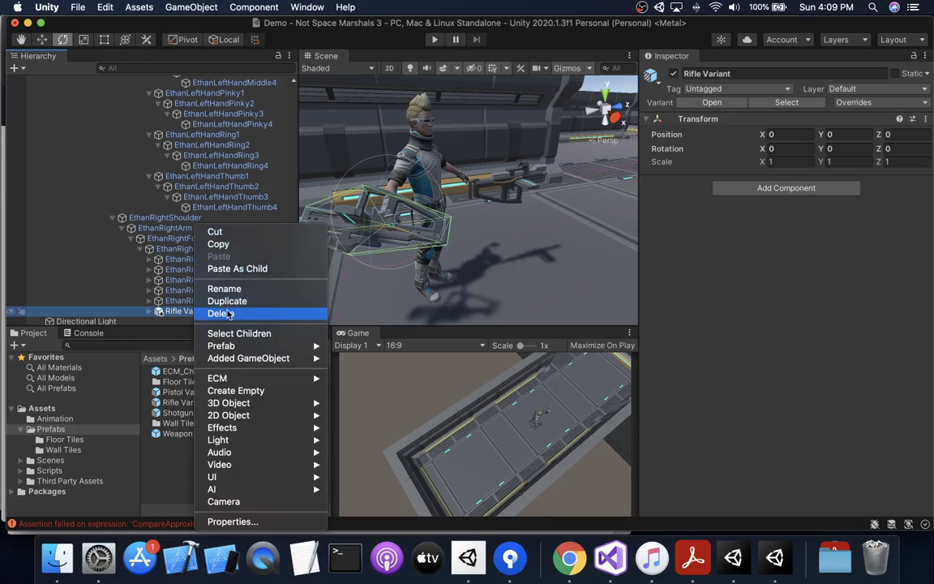
left_click(221, 313)
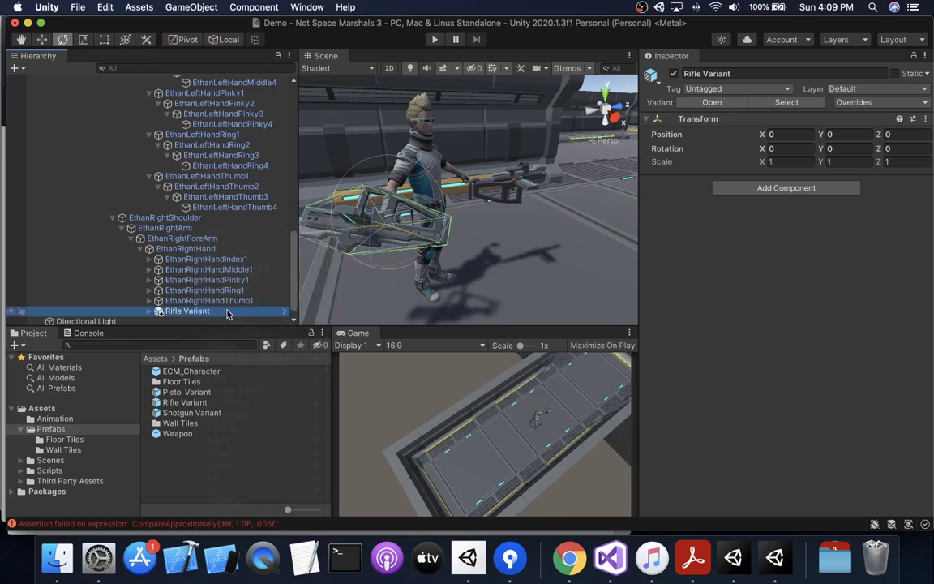
Create an empty child object under EthanRightHand and name it WeaponRight.
left_click(186, 248)
right_click(198, 249)
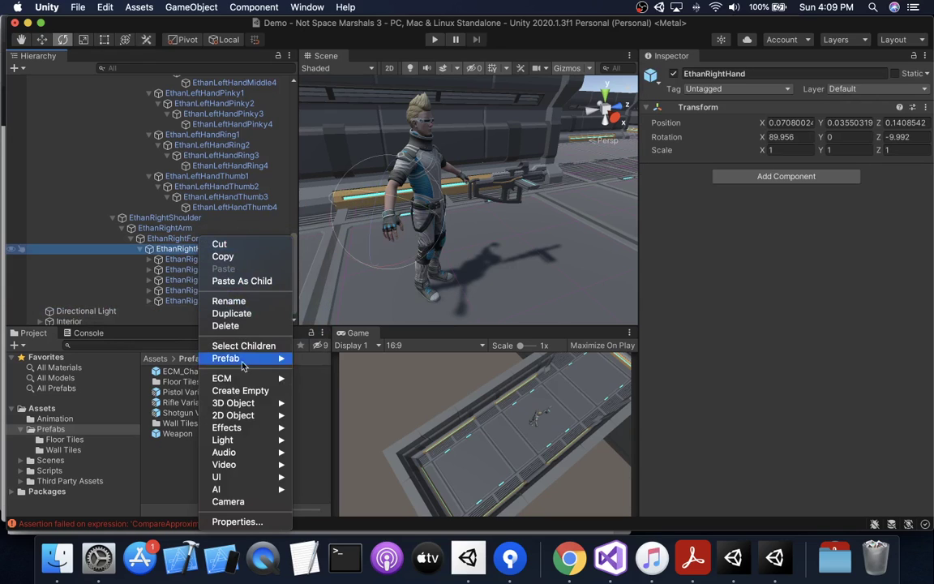
left_click(244, 390)
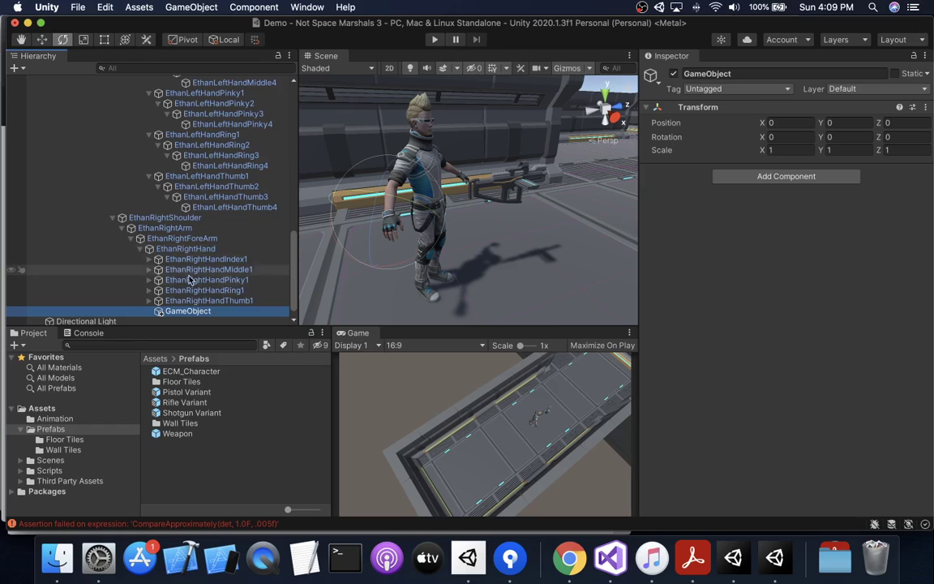
left_click(192, 313)
type("WeaponRight")
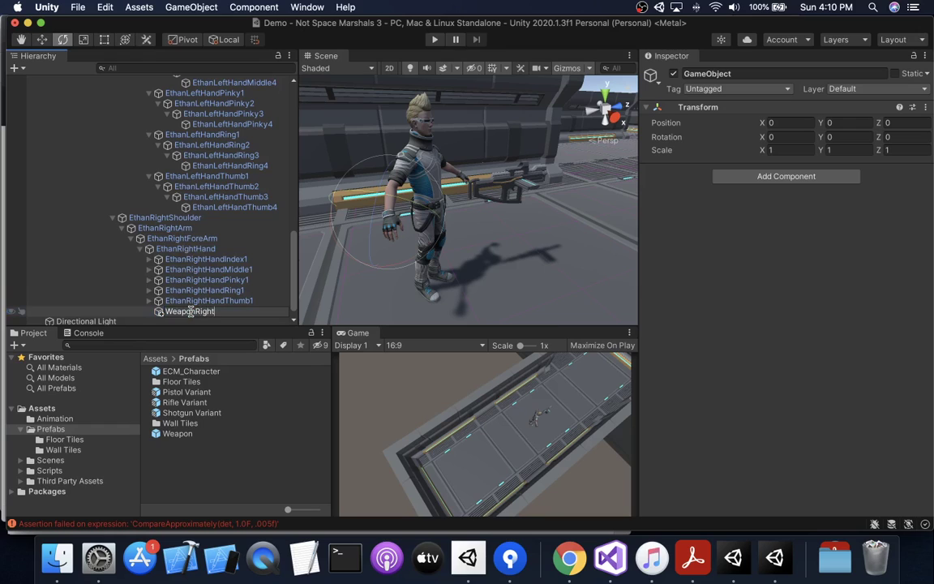
key("Return")
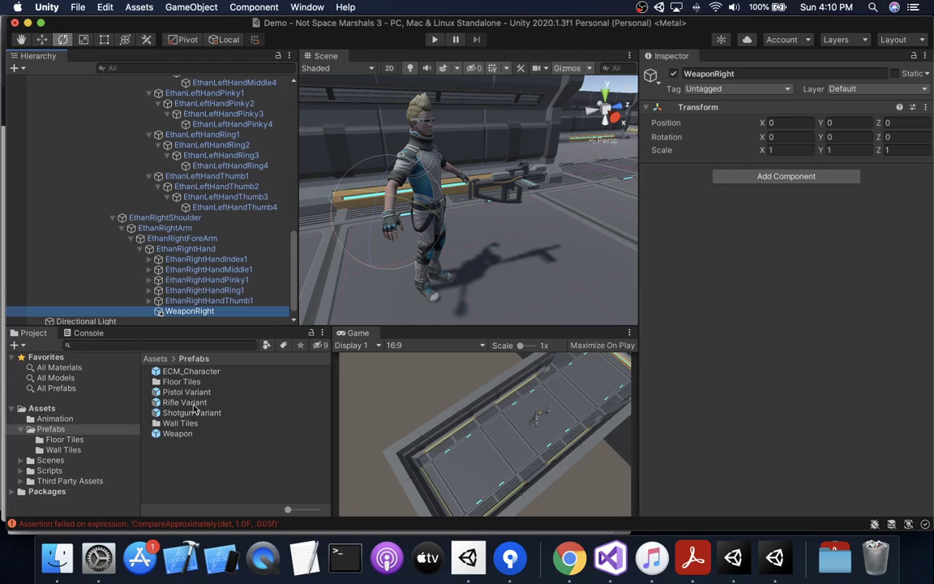
Add the Rifle Variant prefab as a child of WeaponRight.
left_click_drag(195, 404, 194, 312)
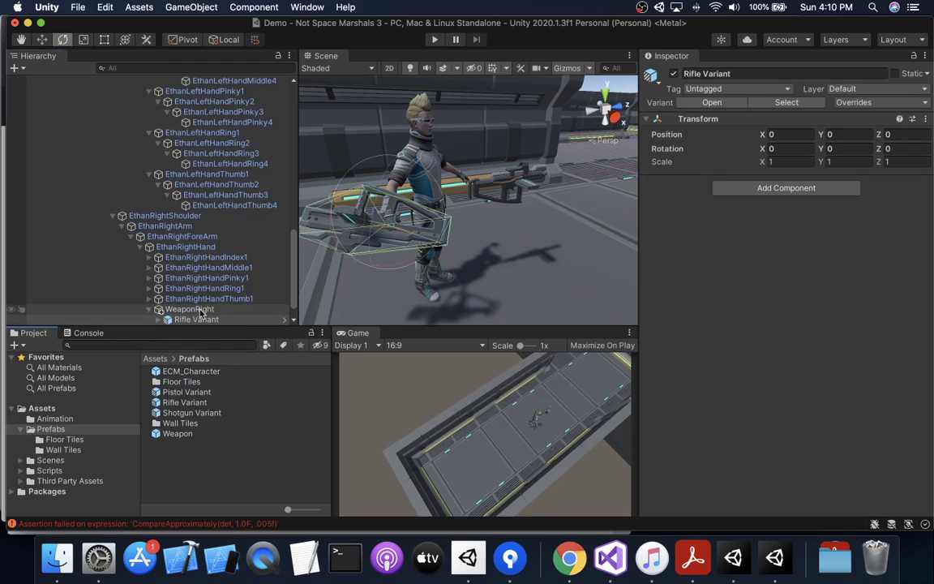
left_click(207, 310)
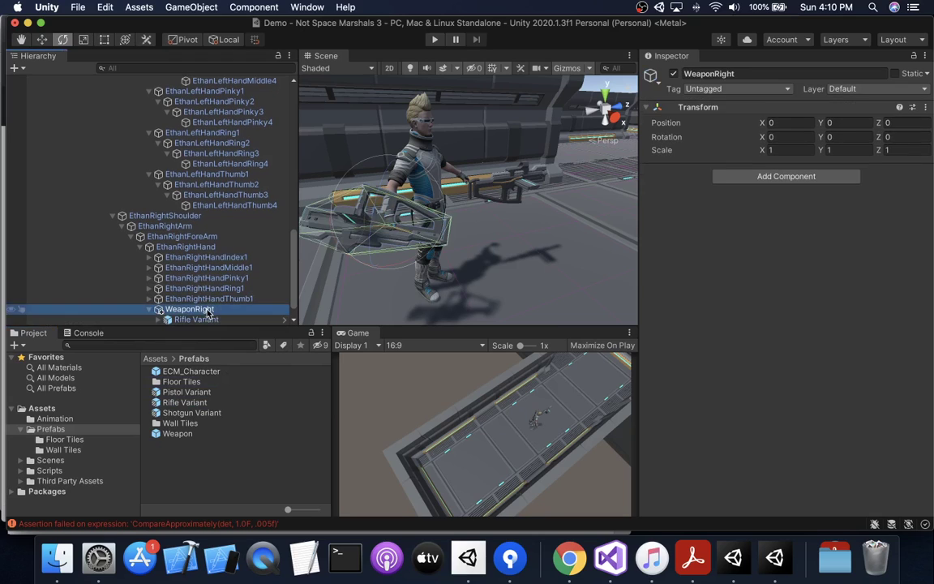
left_click(188, 319)
Rotate WeaponRight to about X -112, Y -43, Z 41 and move it to about X -0.011, Y 0.081, Z -0.048.
left_click(203, 310)
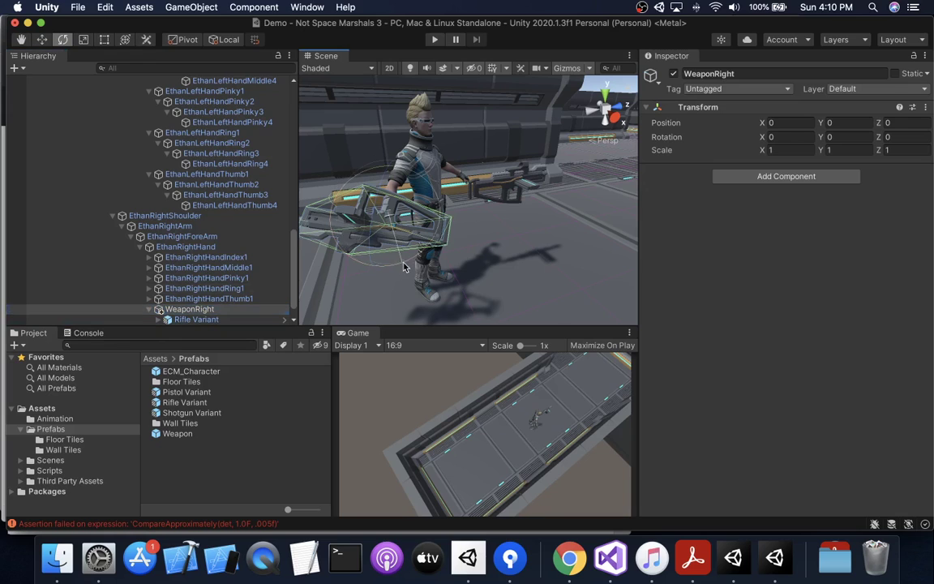
left_click_drag(362, 236, 541, 167)
left_click_drag(347, 215, 377, 216)
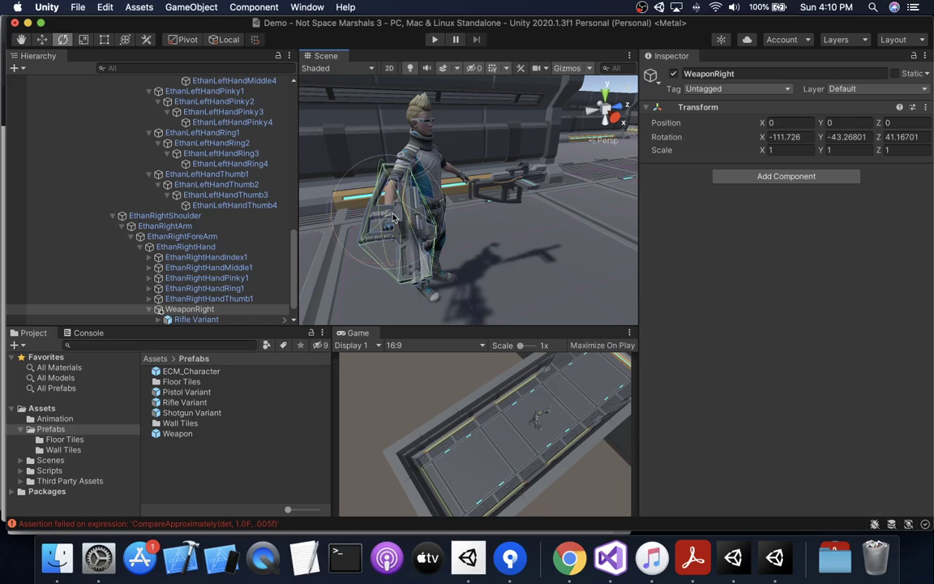
key("w")
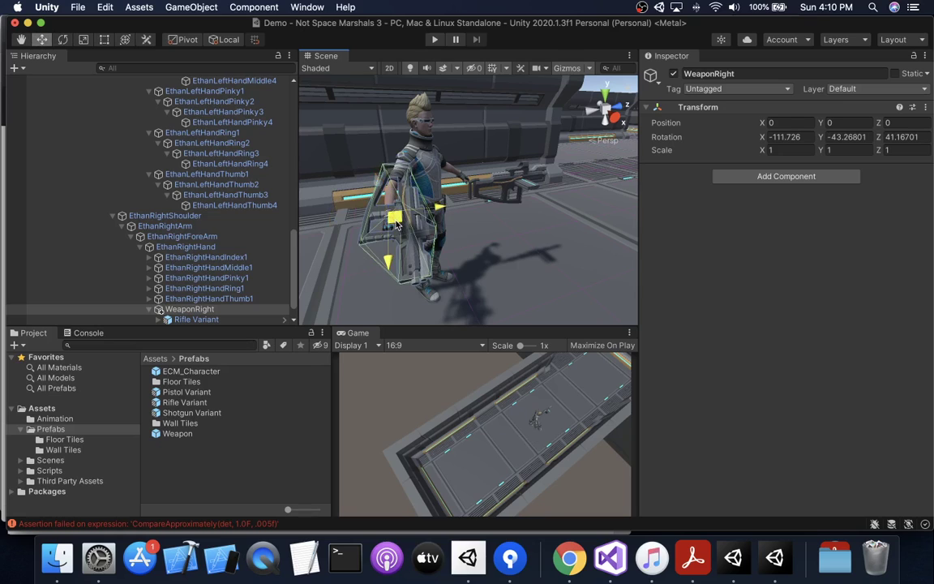
left_click_drag(357, 202, 382, 207)
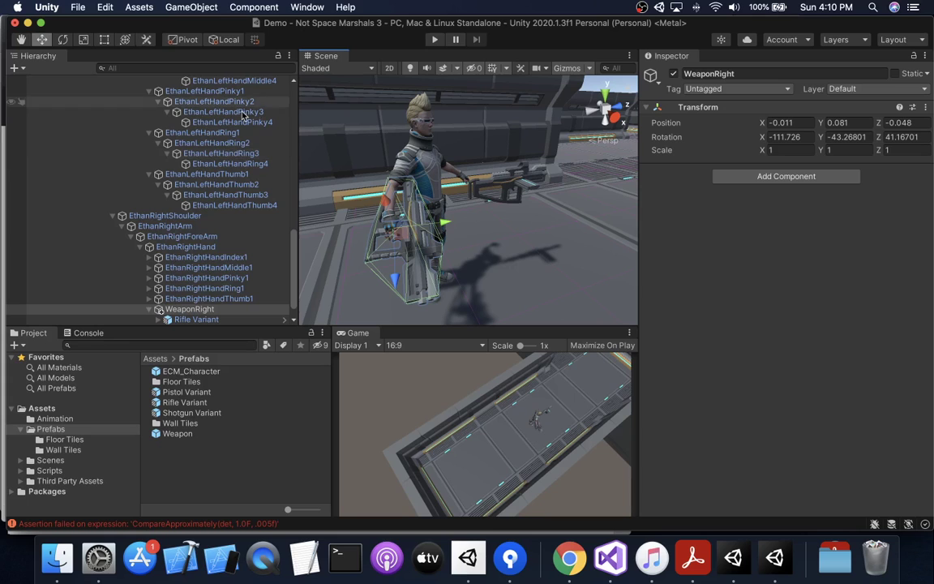
Disable the Equip script component on ECM_Character.
scroll(217, 127, "up", 5)
scroll(217, 126, "up", 10)
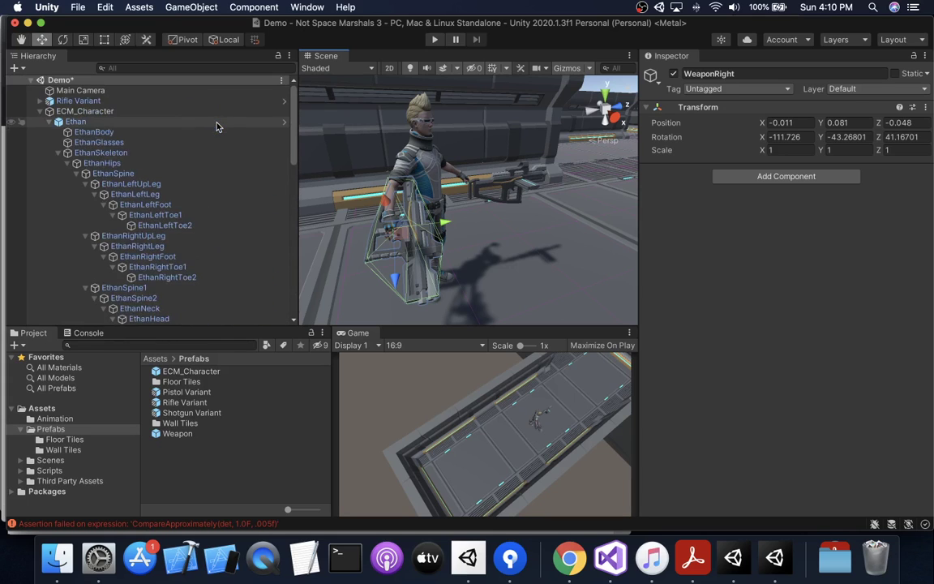
left_click(122, 111)
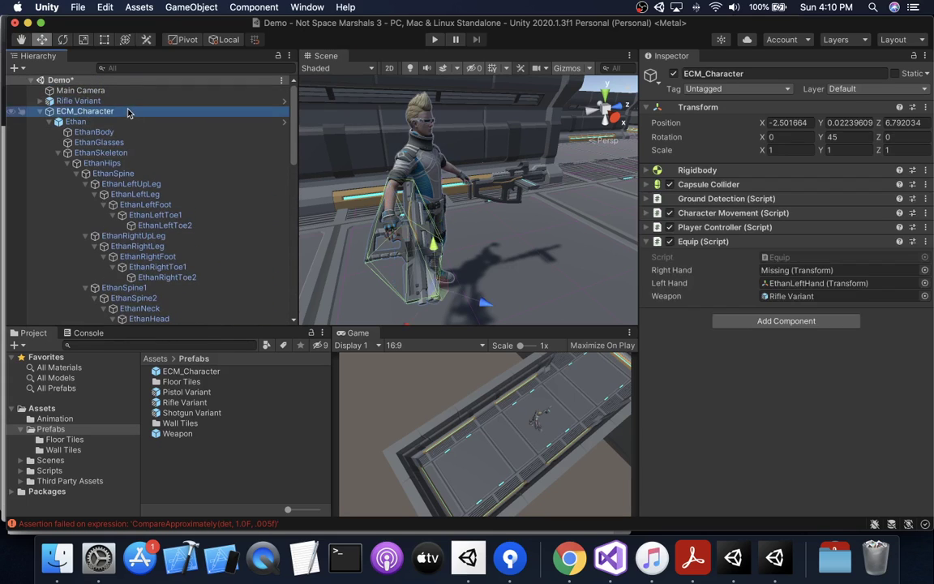
left_click(670, 241)
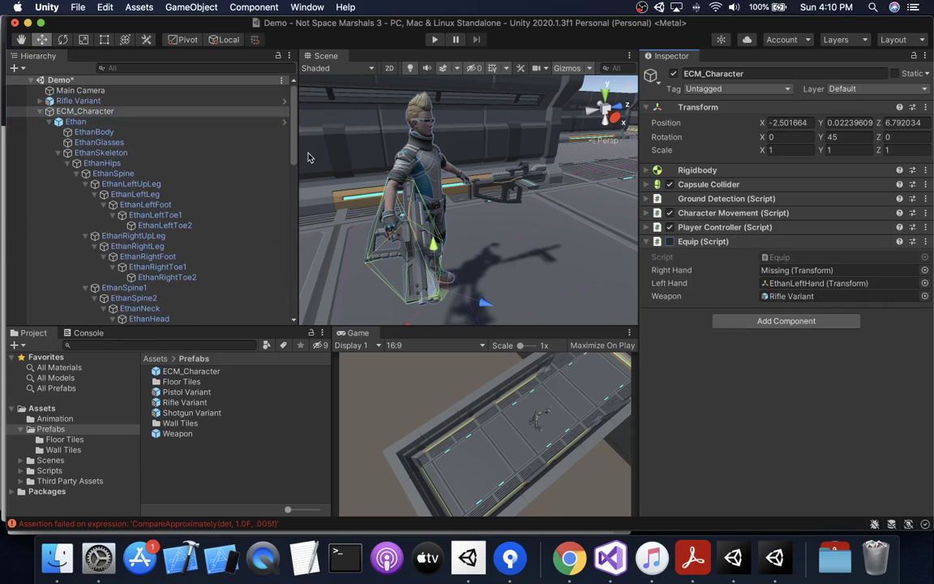
Run the scene in Play mode and walk the character around to check how it holds the rifle.
scroll(137, 215, "down", 10)
scroll(136, 213, "down", 5)
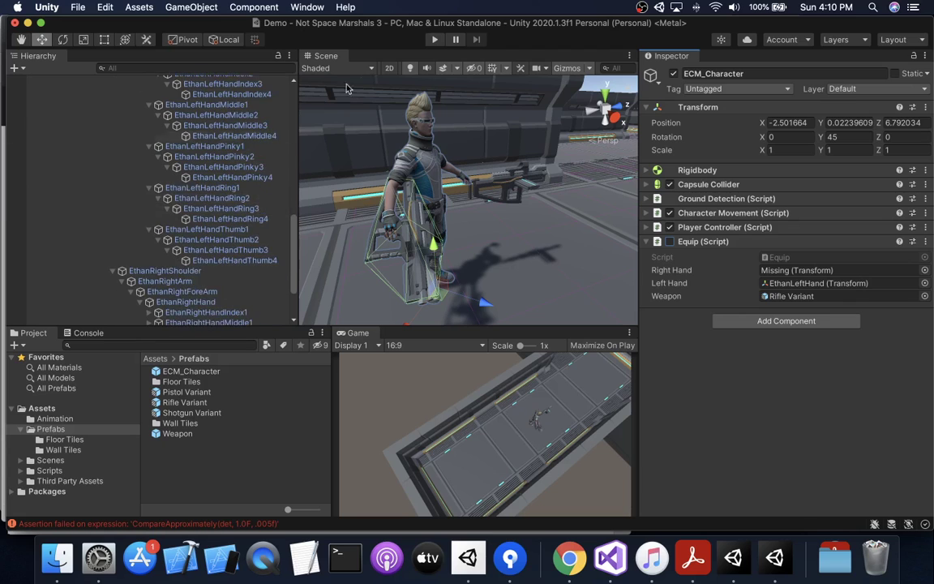
left_click(435, 40)
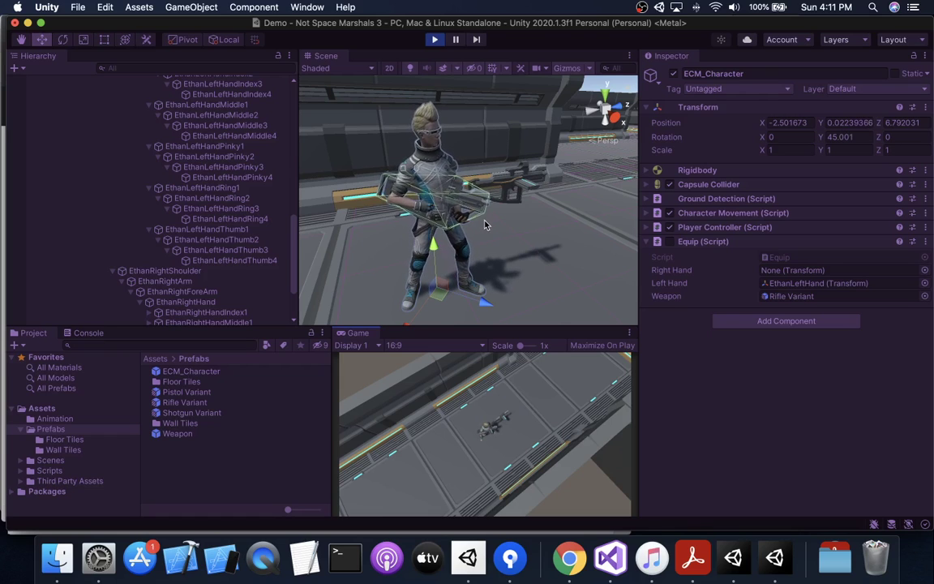
key("w")
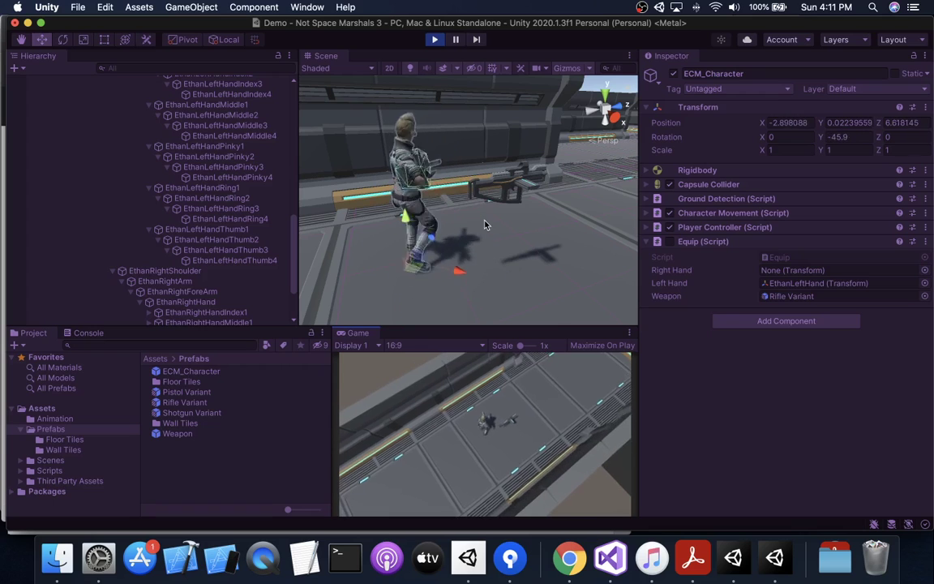
key("s")
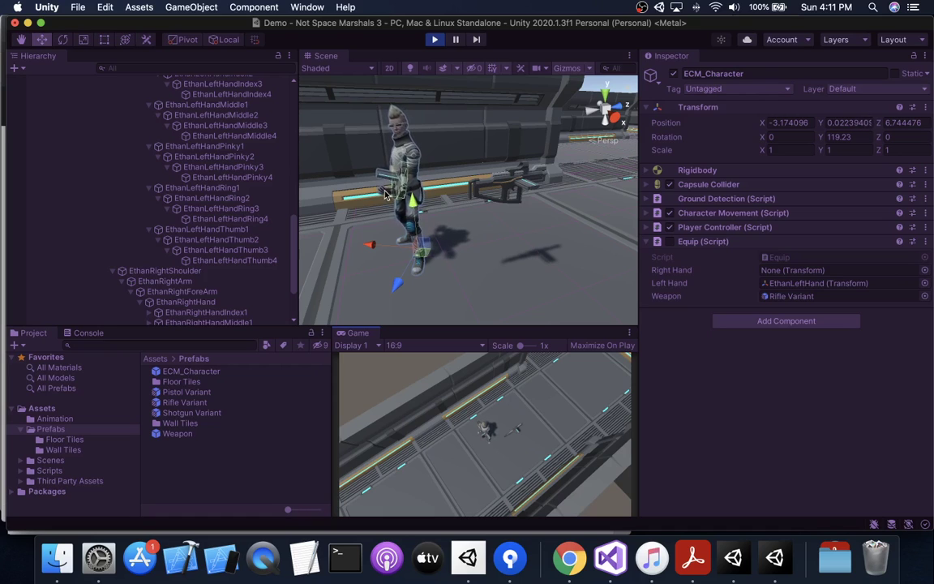
During play, rotate WeaponRight to about X -136, Y -75, Z 67 and move it to about X -0.012, Y 0.093, Z -0.008.
scroll(252, 260, "down", 5)
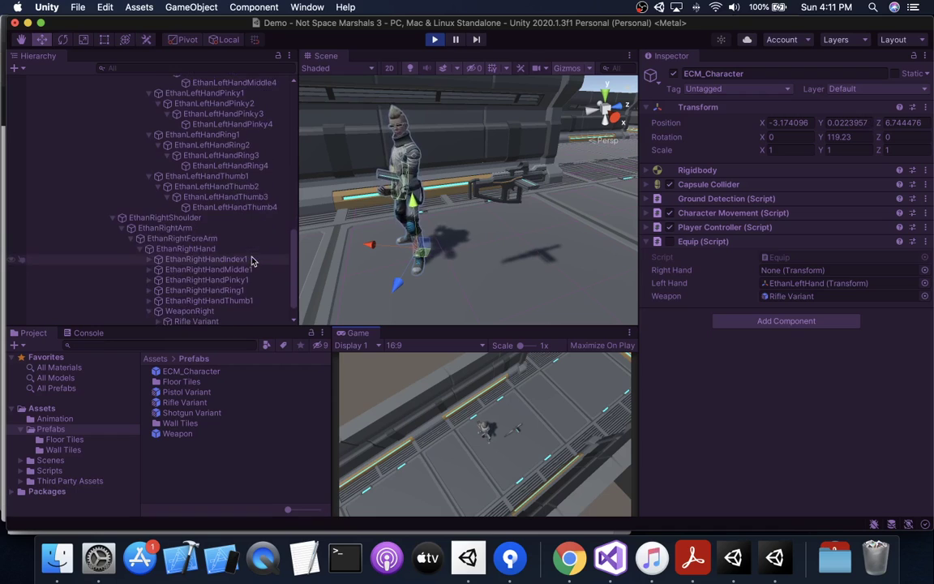
left_click(188, 289)
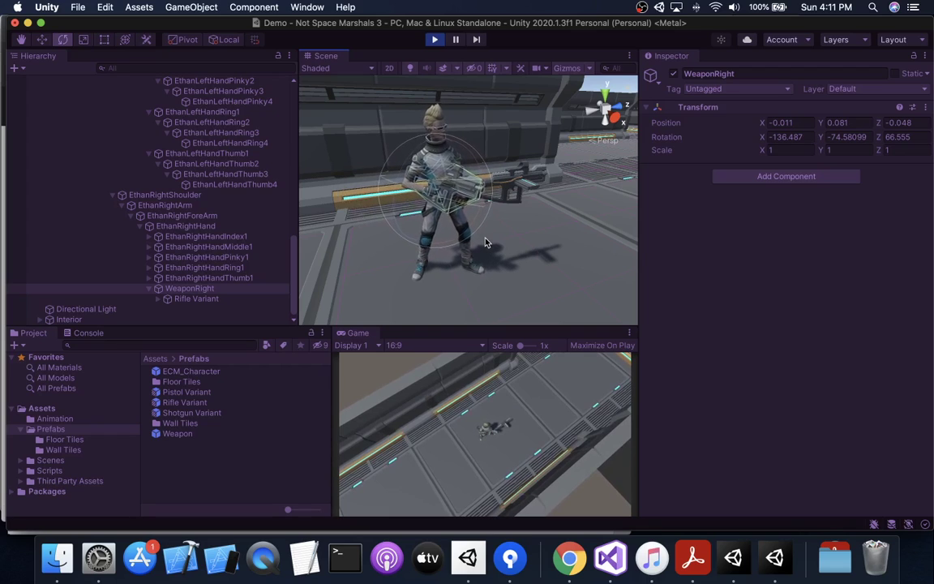
key("w")
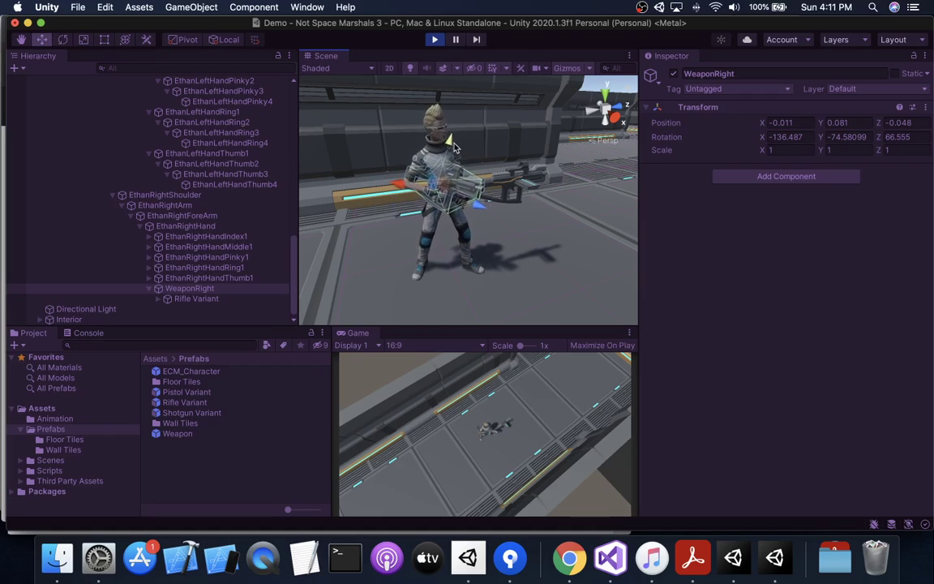
left_click_drag(452, 149, 448, 150)
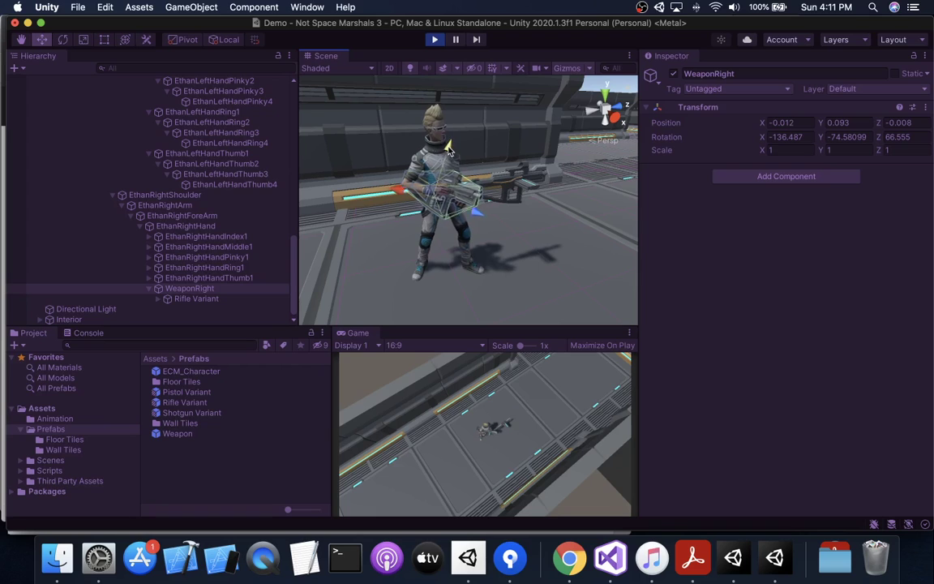
left_click(494, 236)
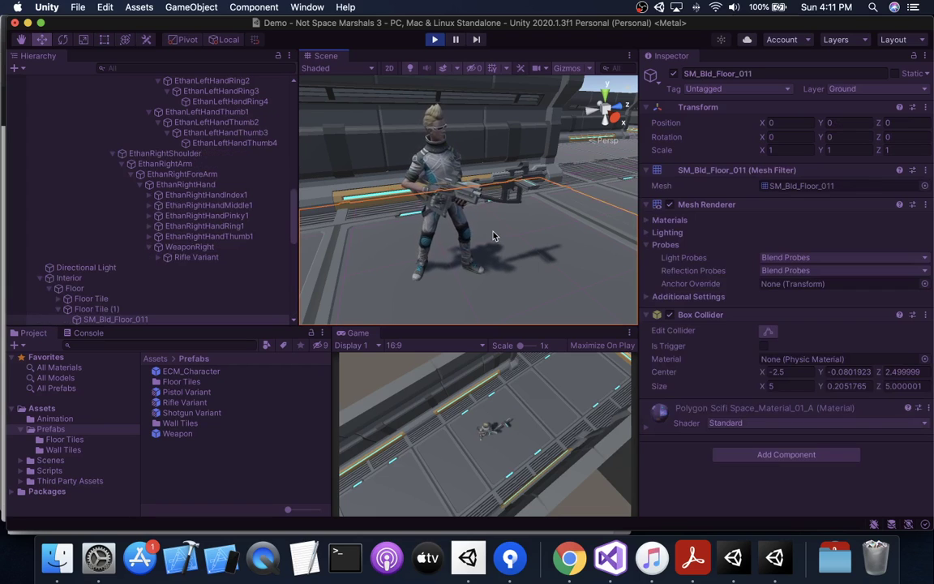
left_click(587, 170)
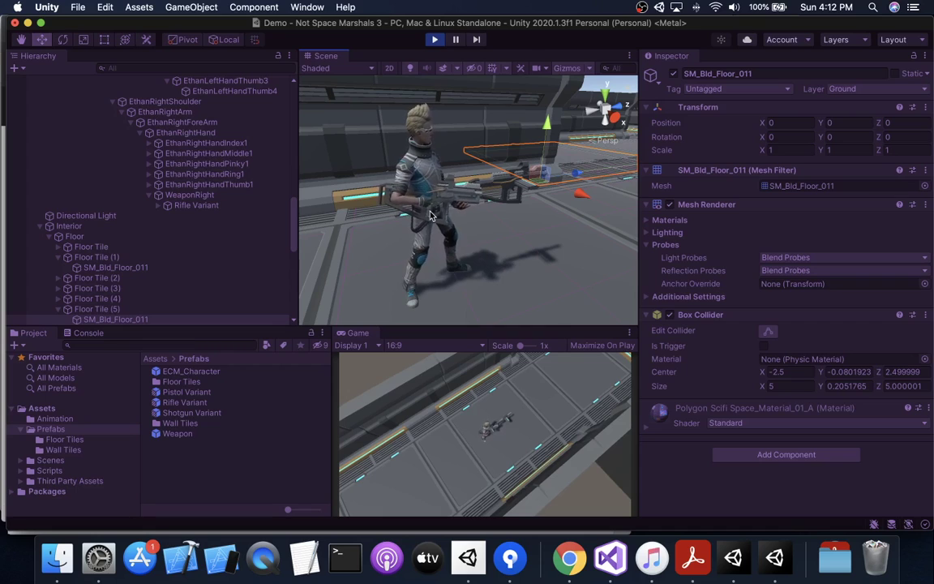
Move WeaponRight to about X -0.012, Y 0.084, Z -0.042 and rotate it to about X -133, Y -87, Z 76.
left_click(258, 196)
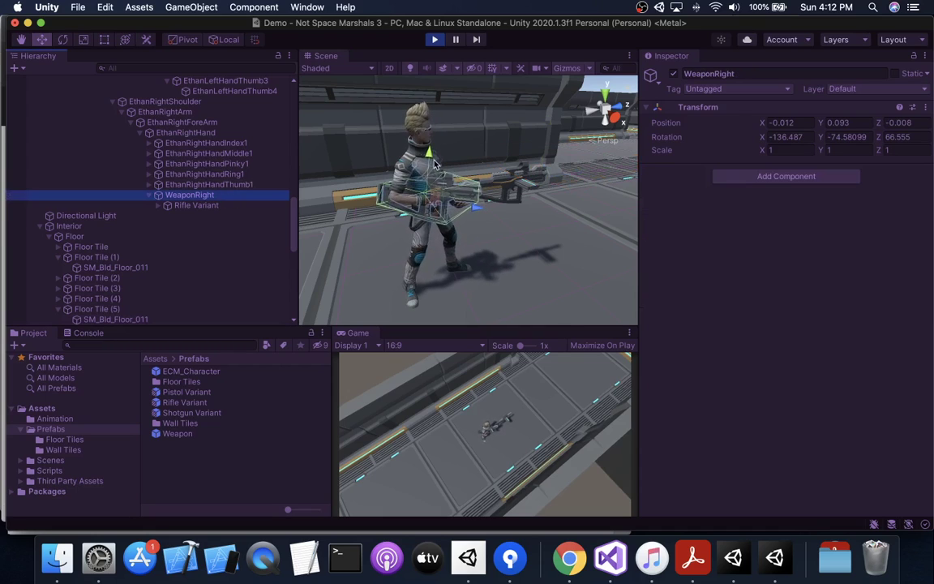
left_click_drag(430, 154, 430, 152)
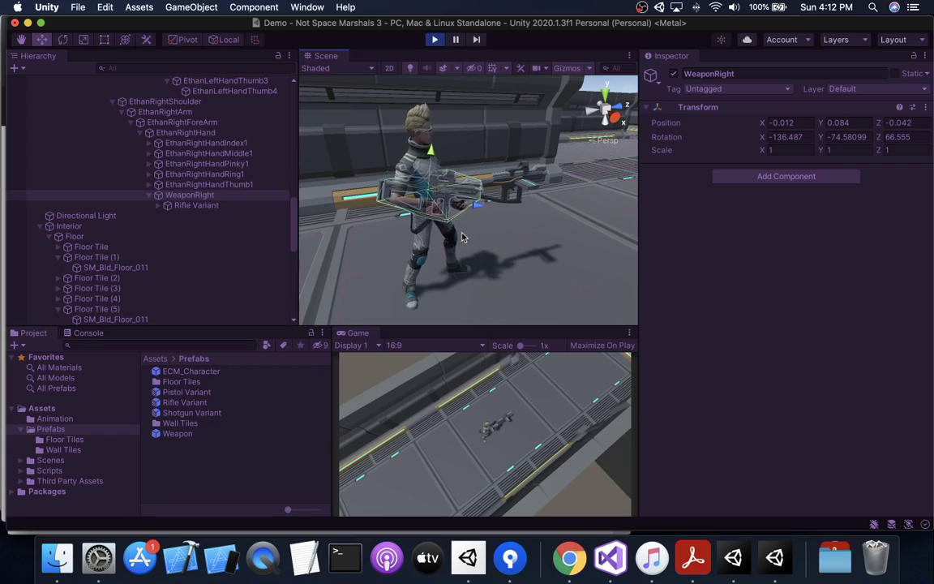
key("e")
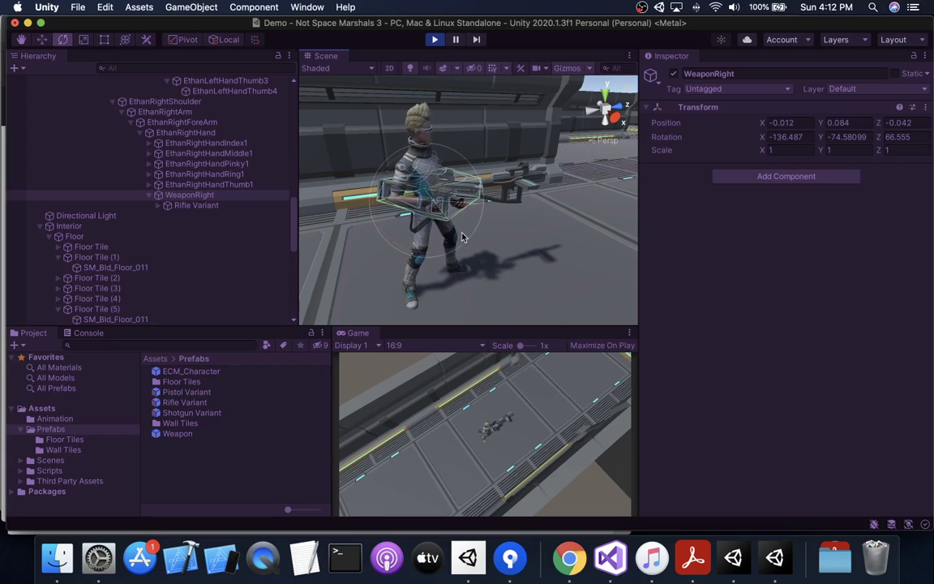
left_click_drag(402, 157, 418, 162)
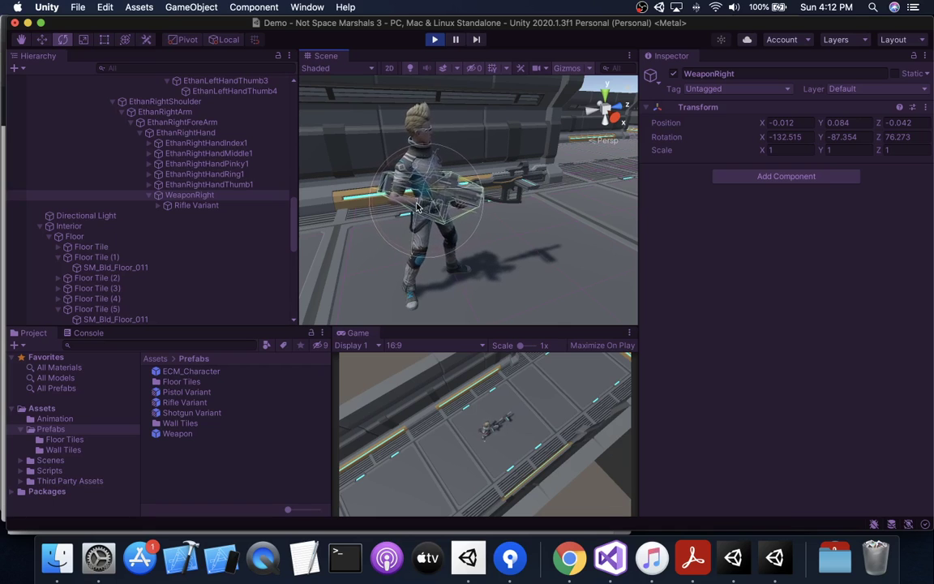
Walk the character through the corridor to check the adjusted rifle hold while moving, and exit Play mode.
key("s")
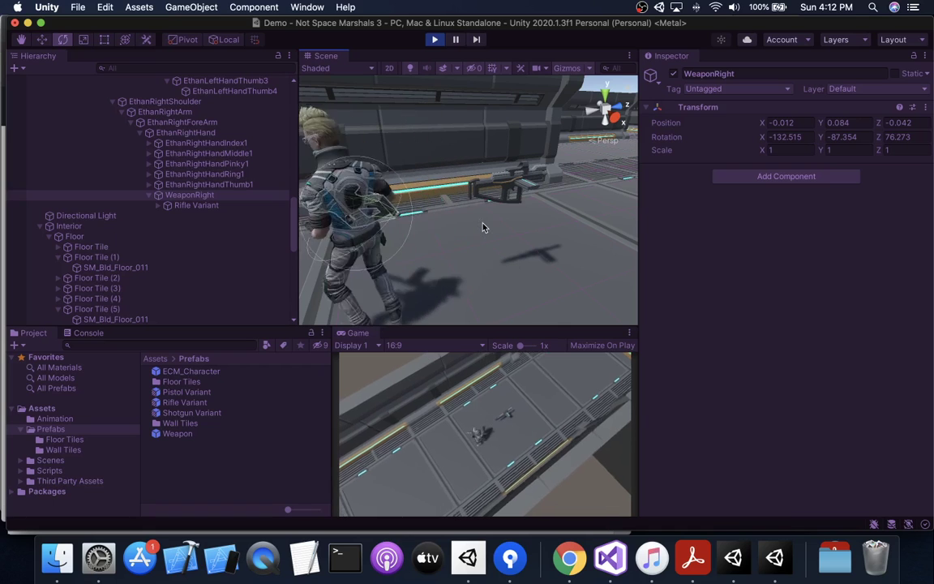
key("s")
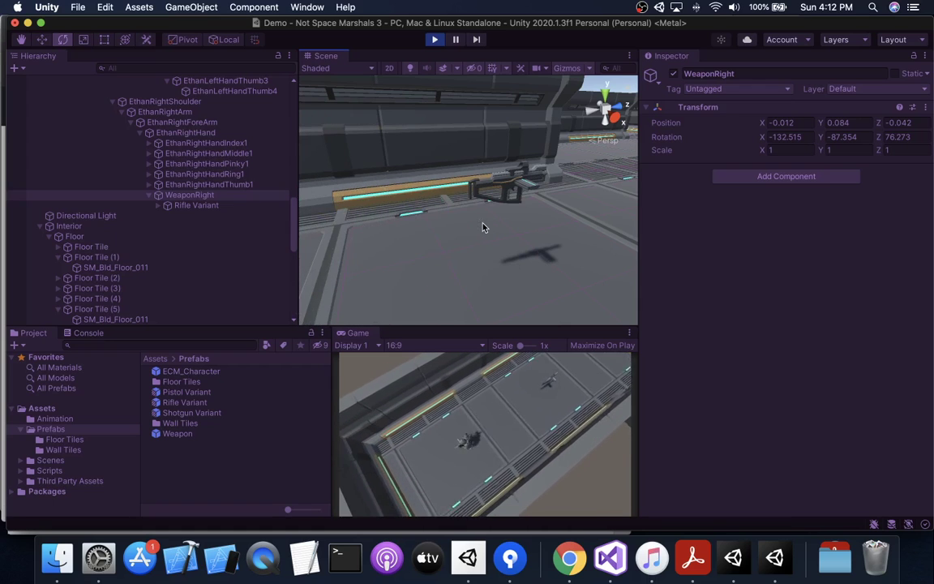
key("w")
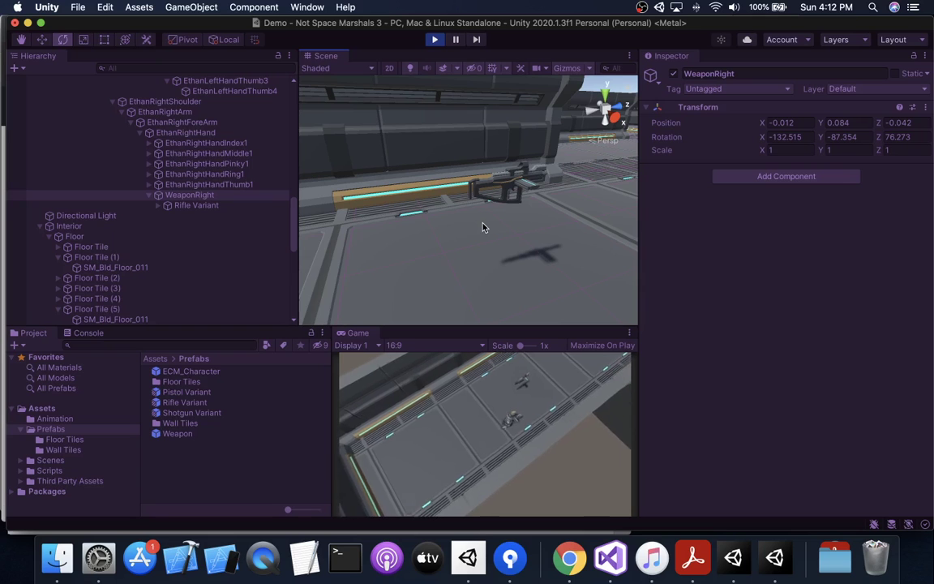
key("w")
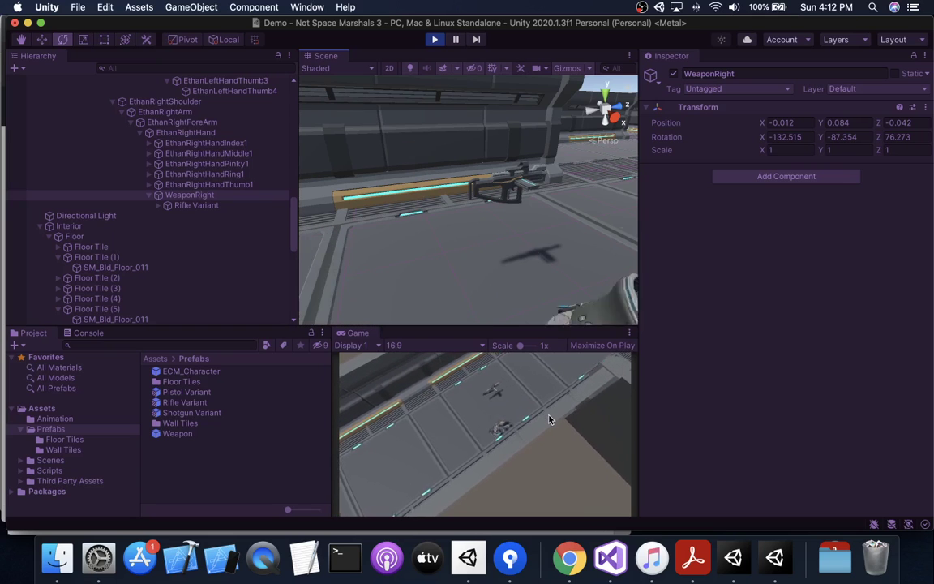
key("w")
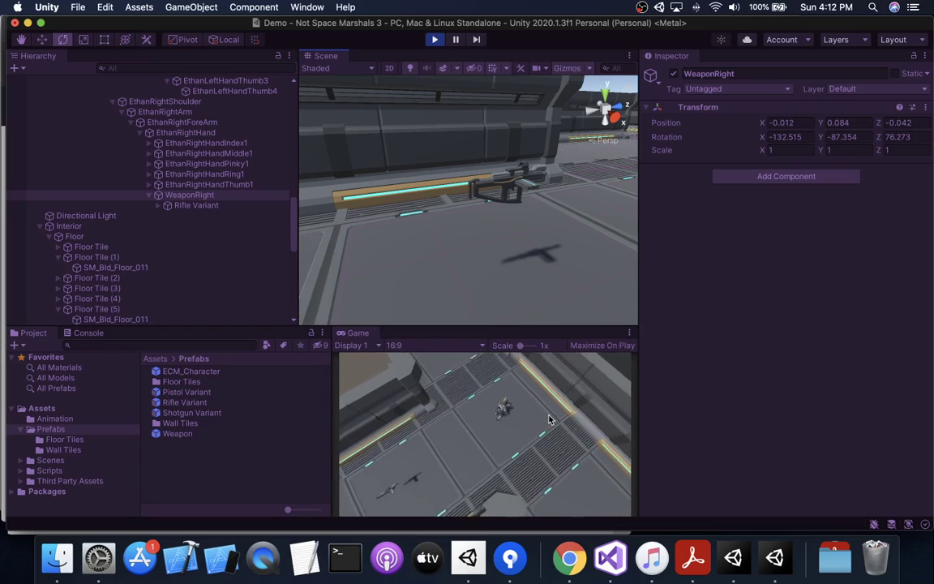
key("w")
key("w")
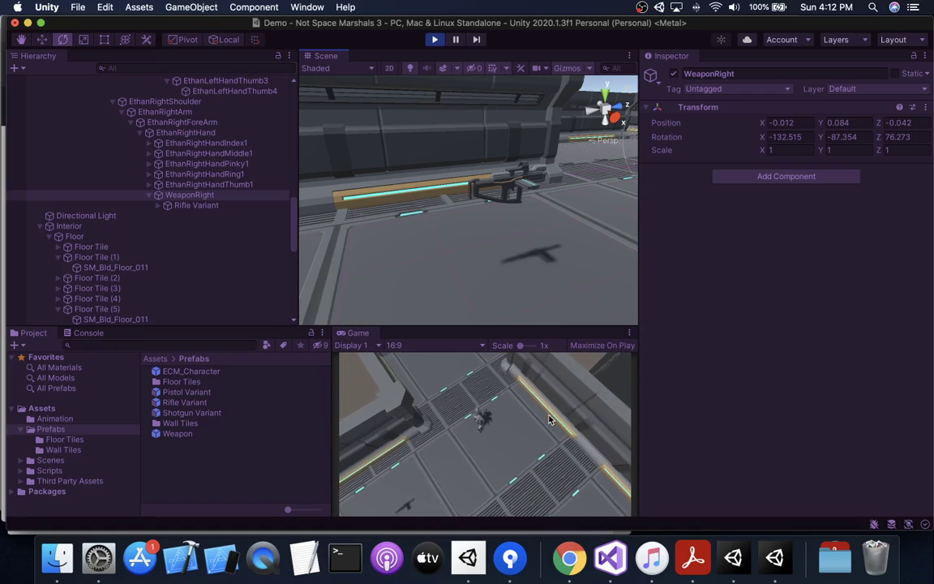
key("w")
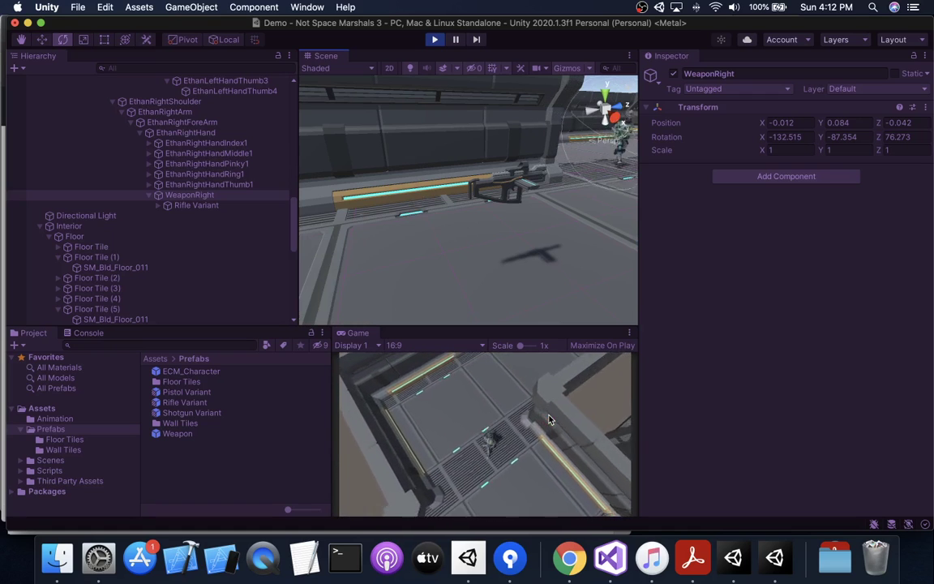
key("w")
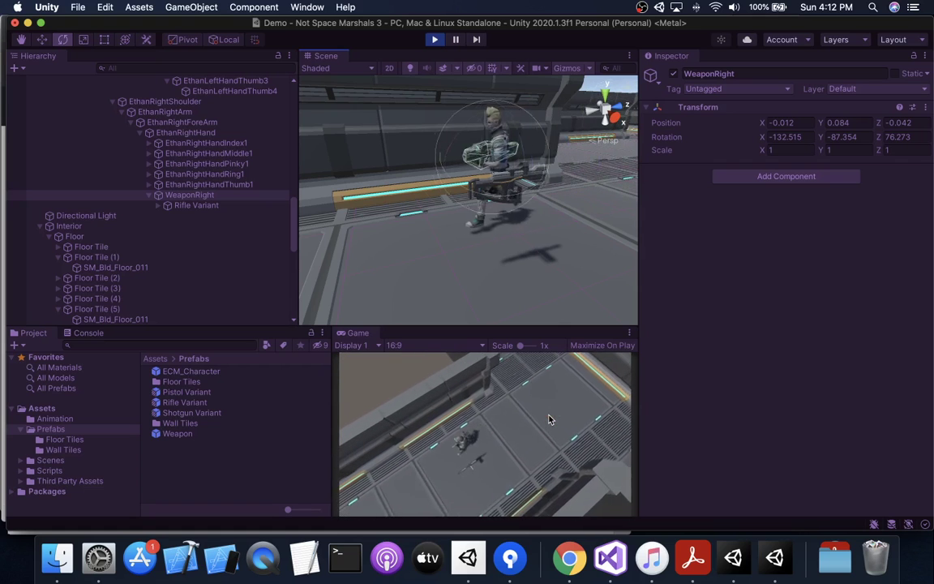
key("w")
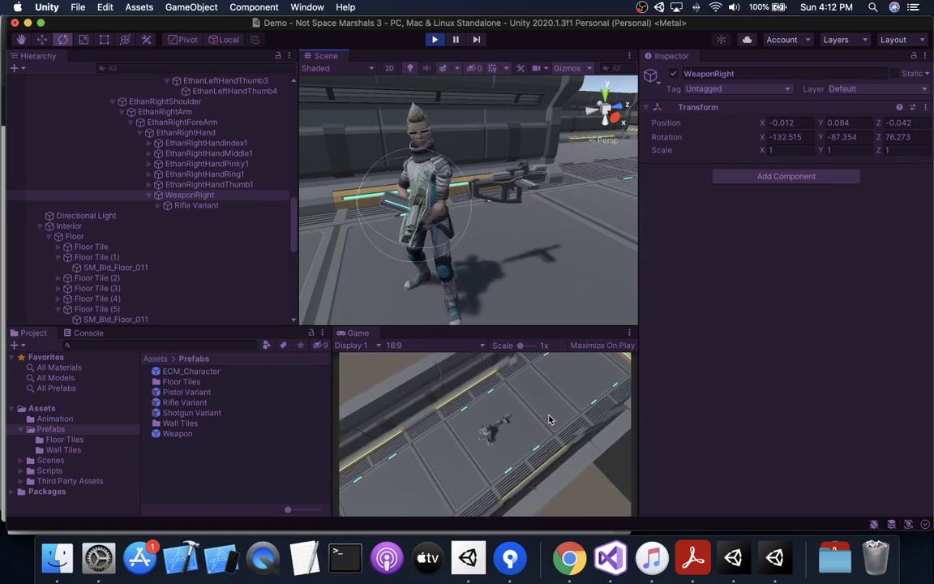
key("w")
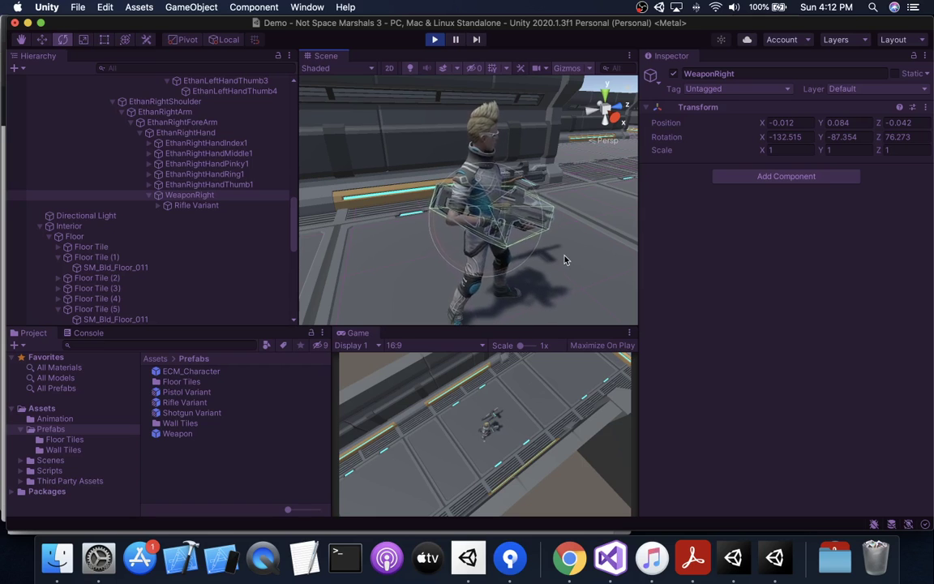
key("a")
key("d")
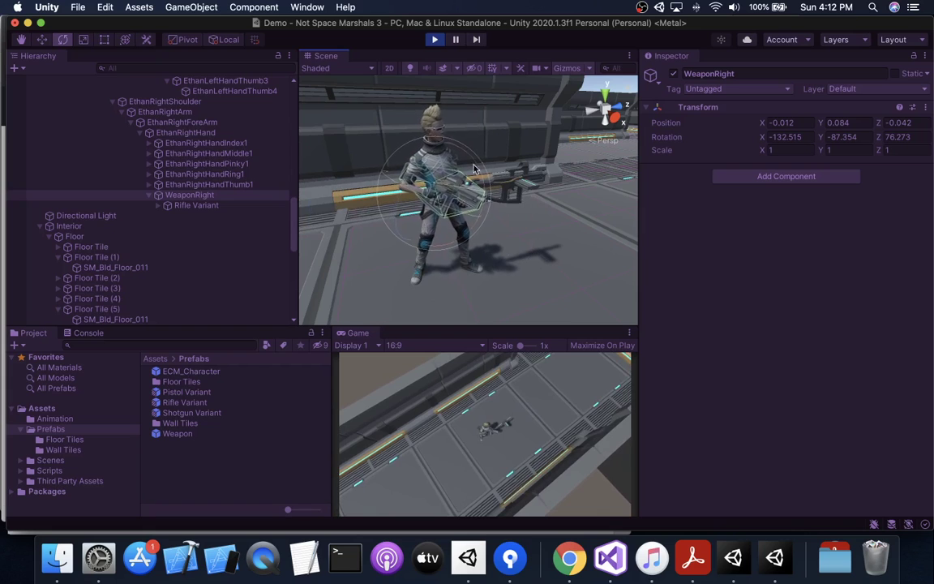
left_click(435, 40)
left_click(642, 7)
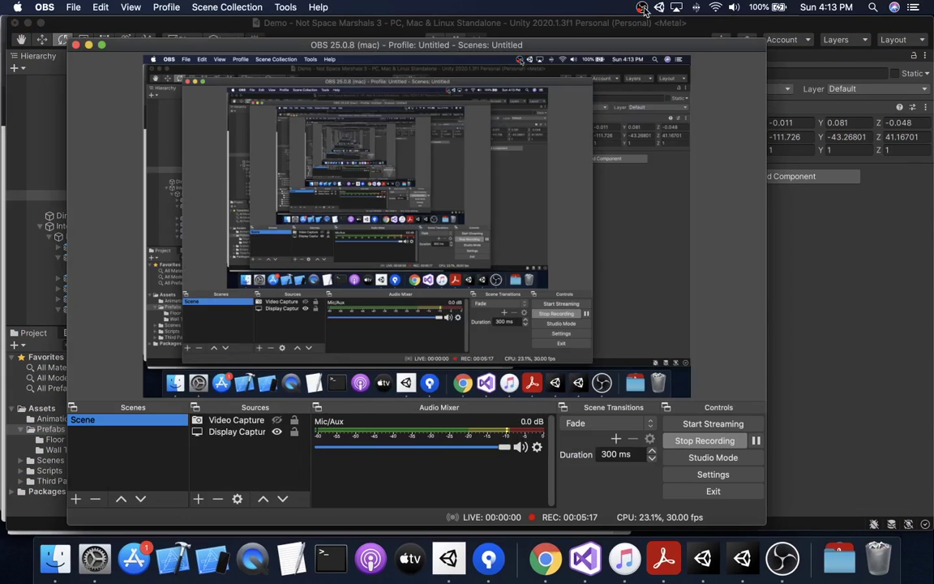